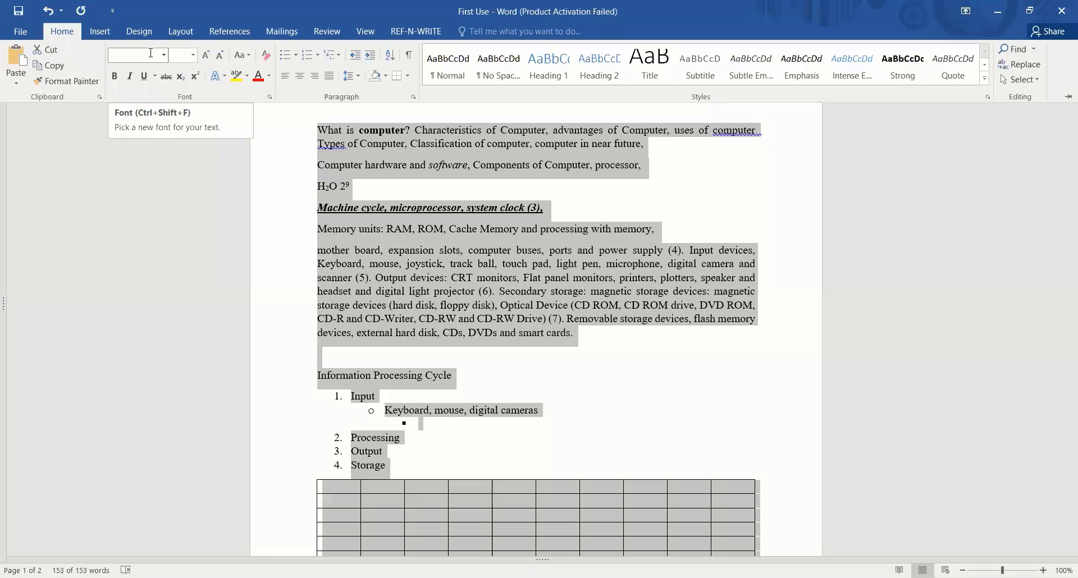
click(150, 52)
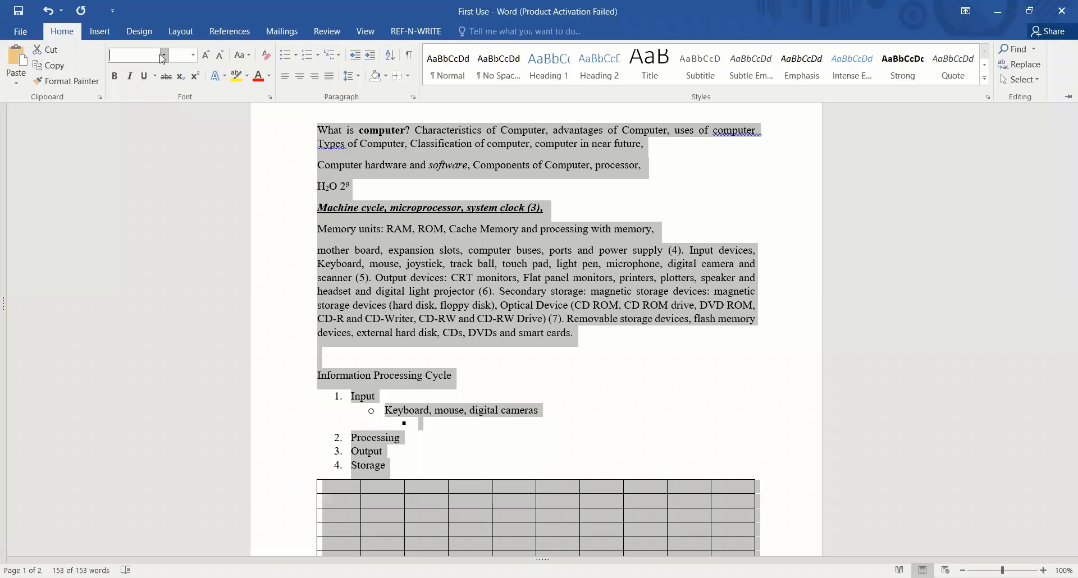
click(163, 56)
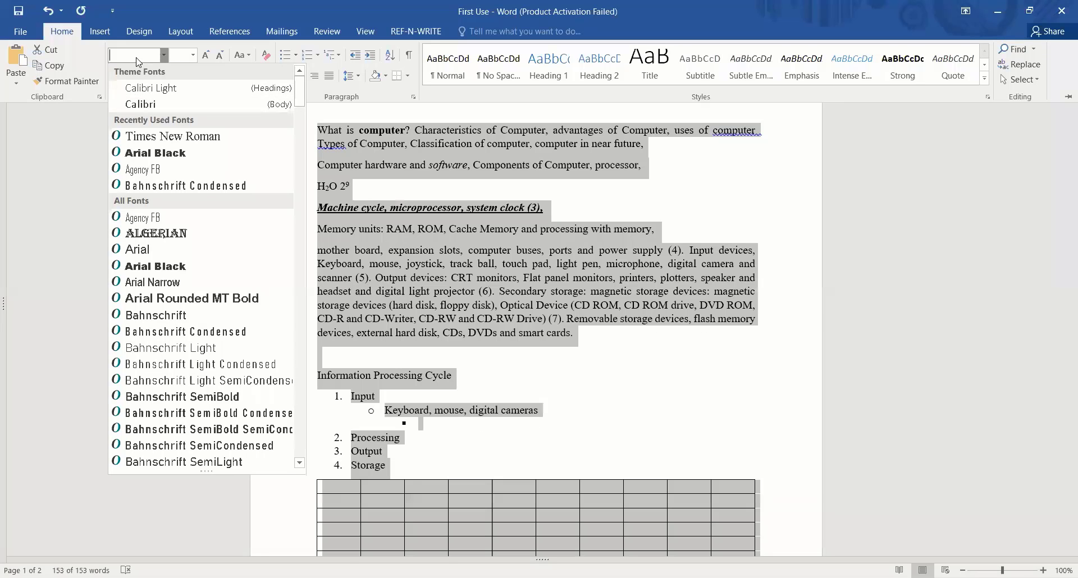
text(Time)
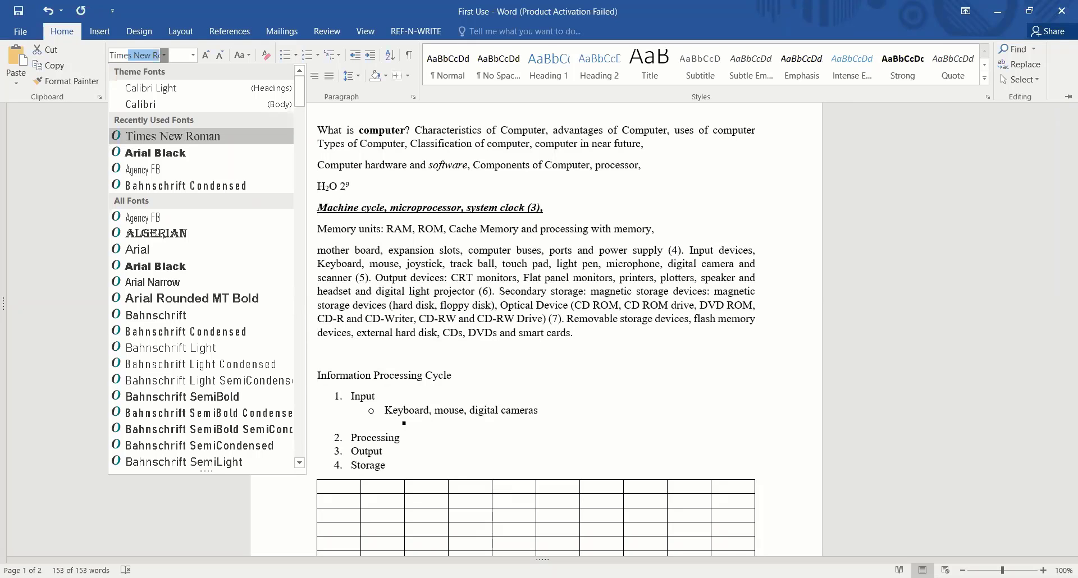
key(Escape)
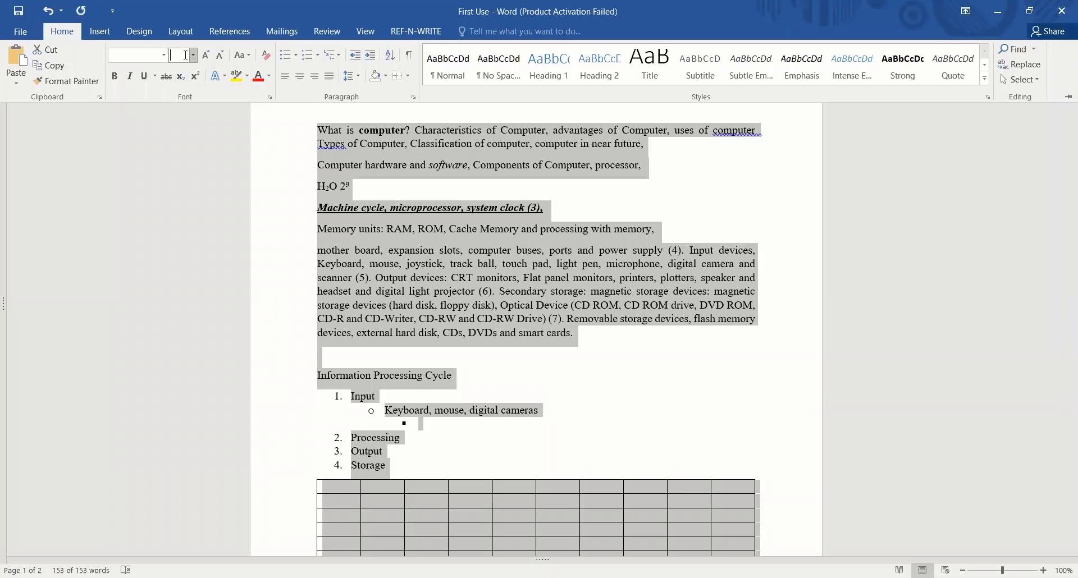
click(193, 55)
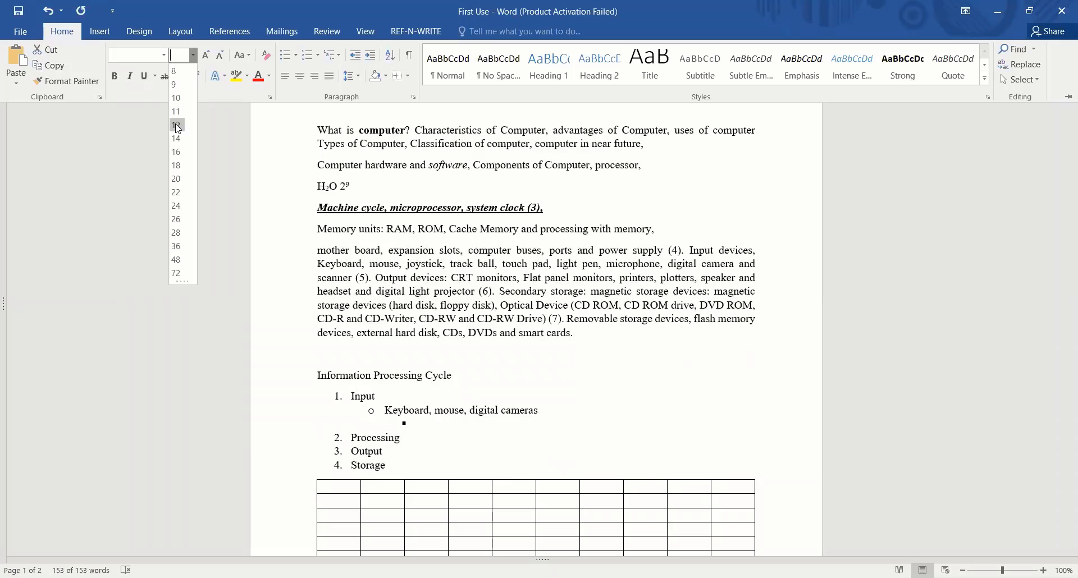
click(116, 149)
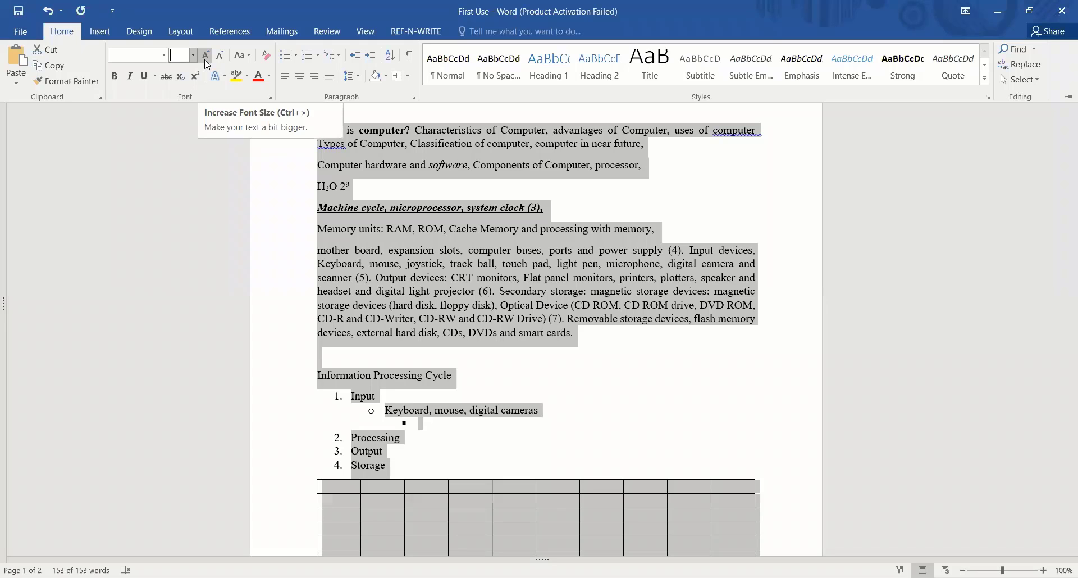
click(206, 55)
click(205, 59)
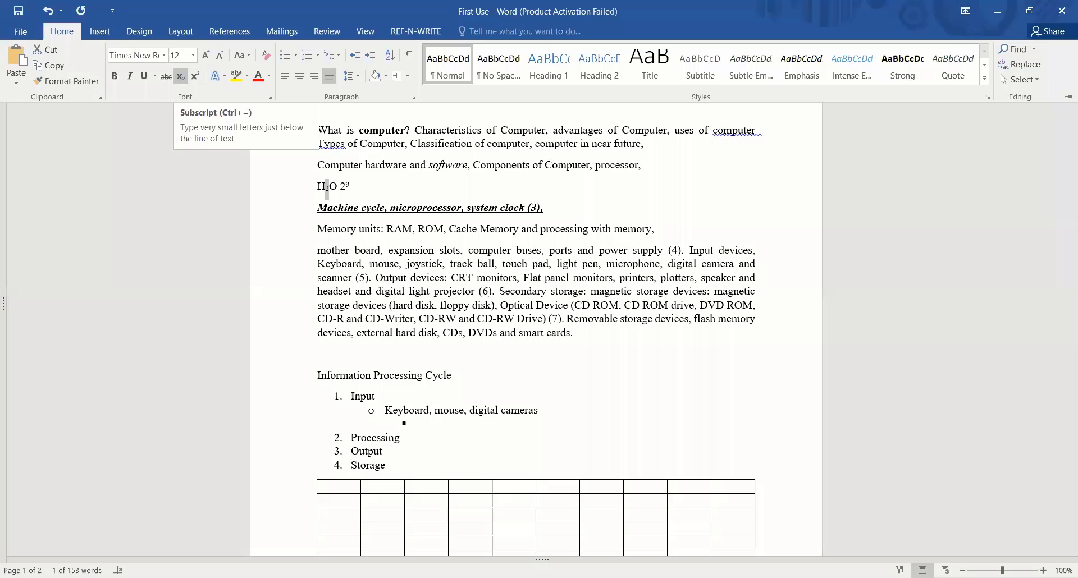
click(364, 185)
click(55, 30)
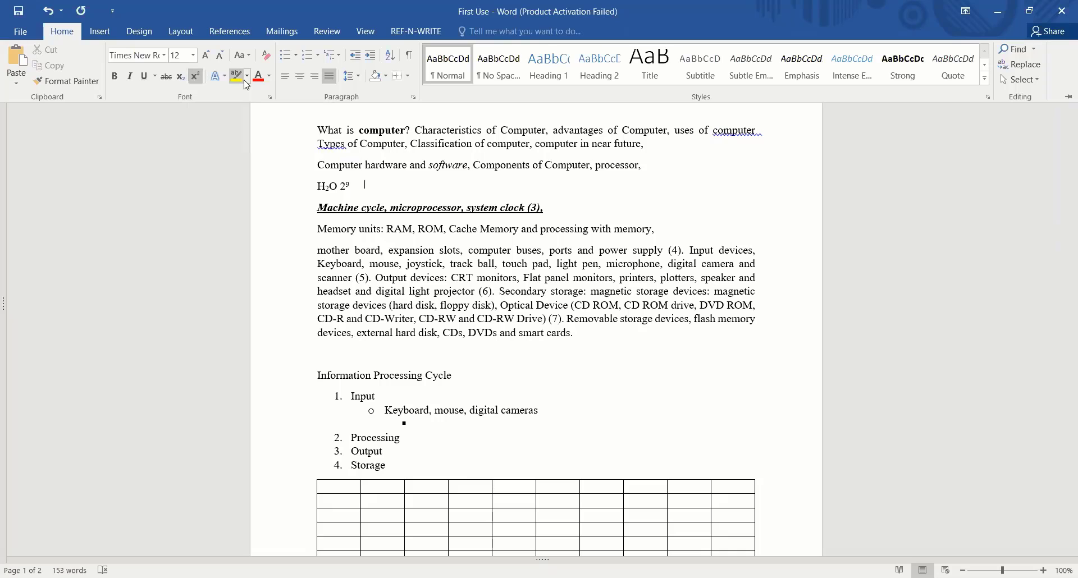
click(248, 54)
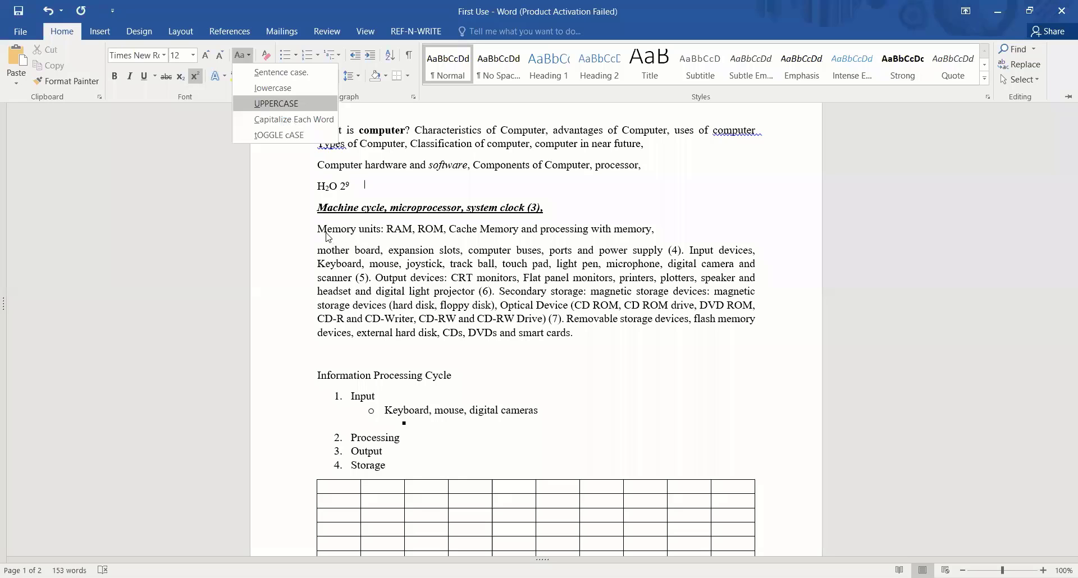
key(Escape)
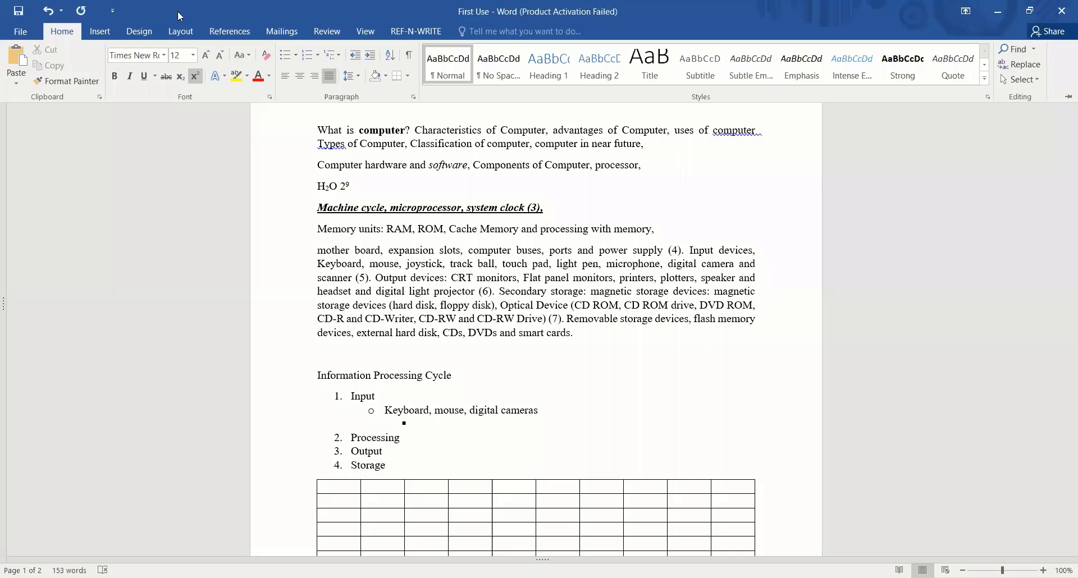
click(269, 77)
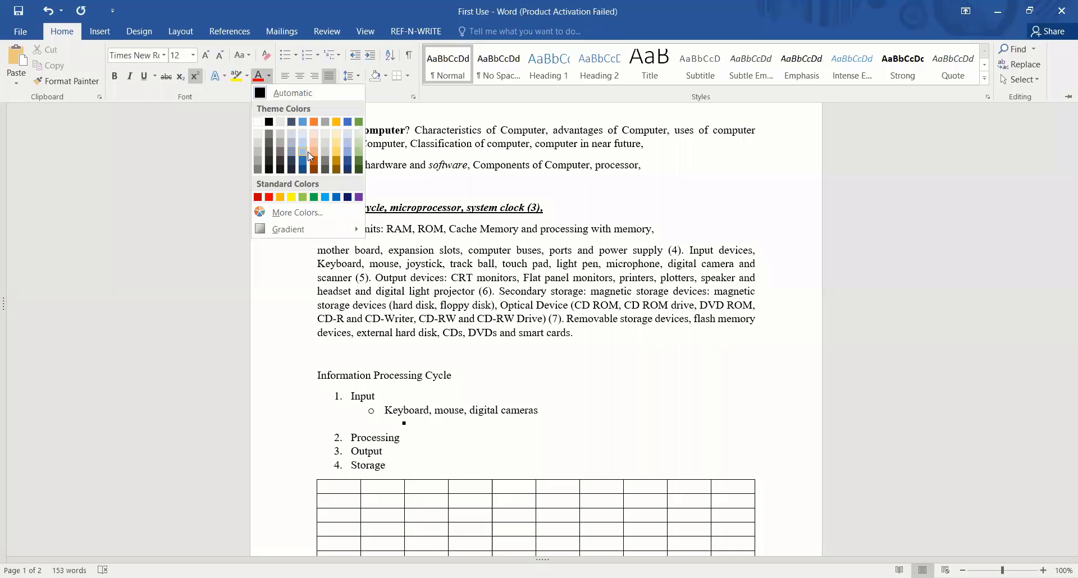
click(418, 151)
Set the font color of the first paragraph, starting with "What is computer?", to Automatic.
triple_click(419, 145)
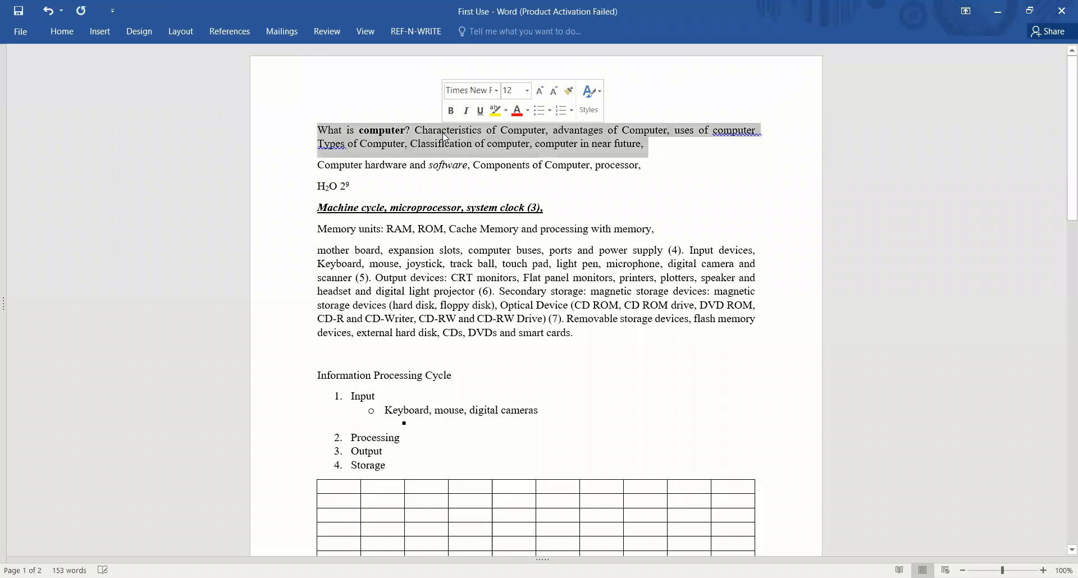
click(54, 36)
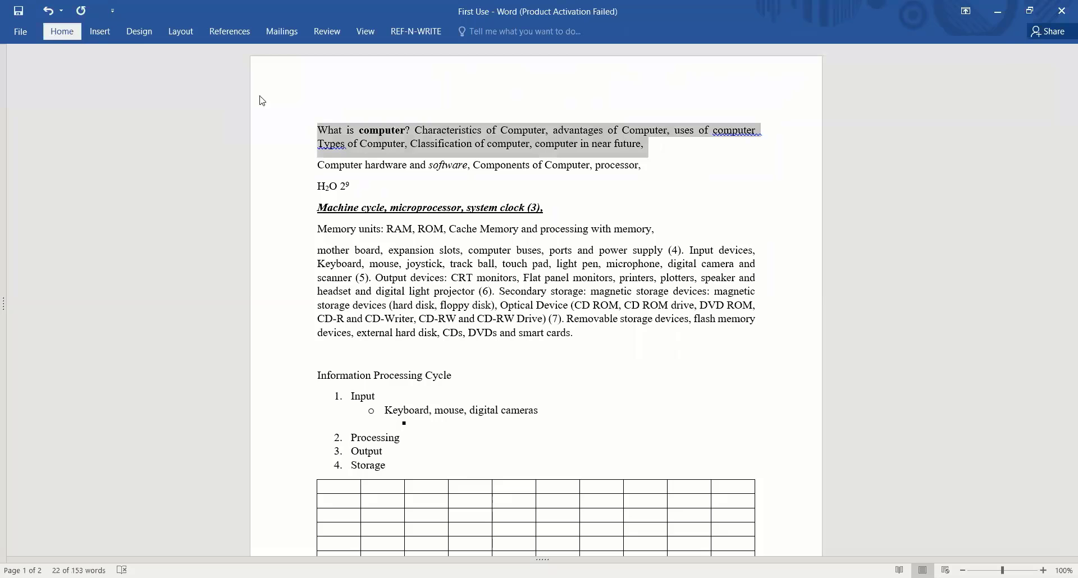
click(268, 76)
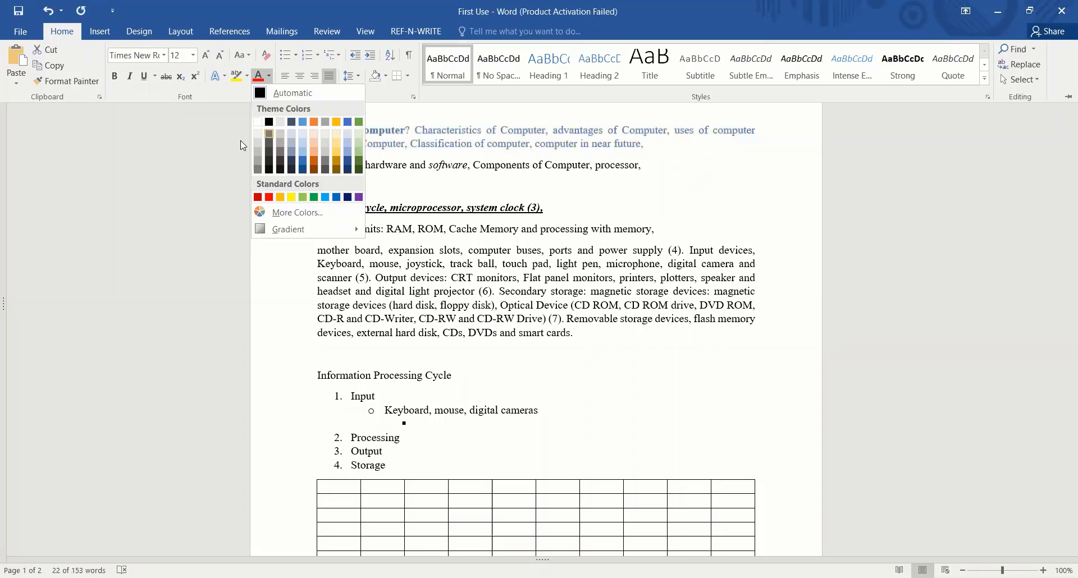
click(286, 89)
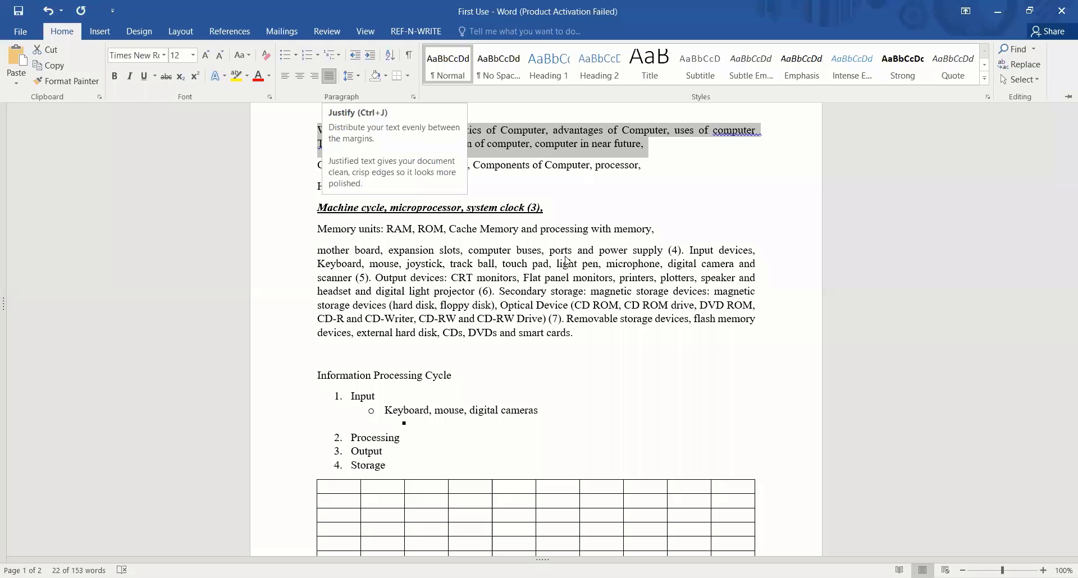
Select the whole paragraph that begins with "mother board, expansion slots".
drag(317, 247, 497, 319)
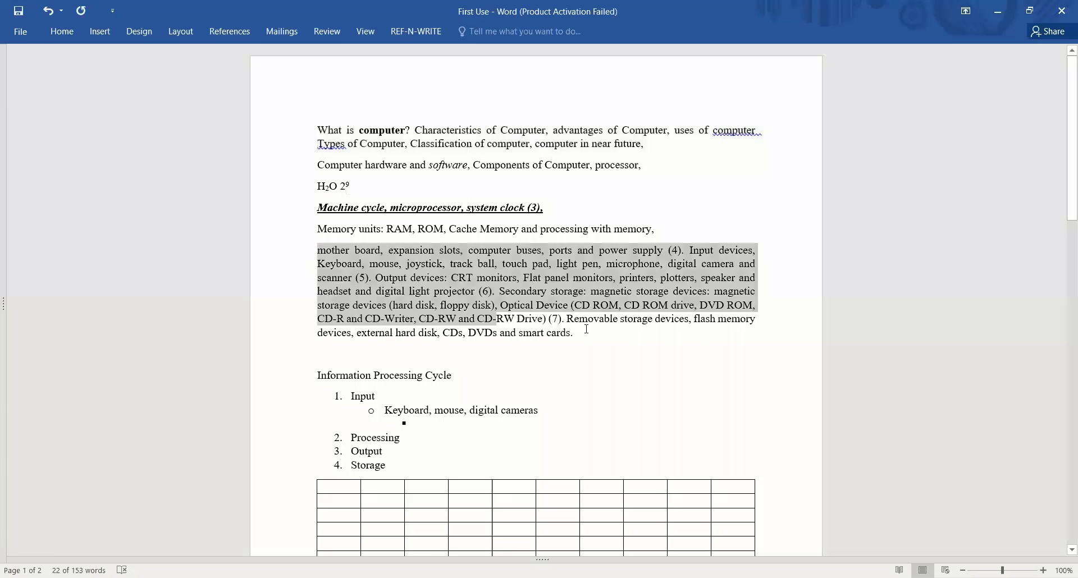
key(ctrl+shift+Down)
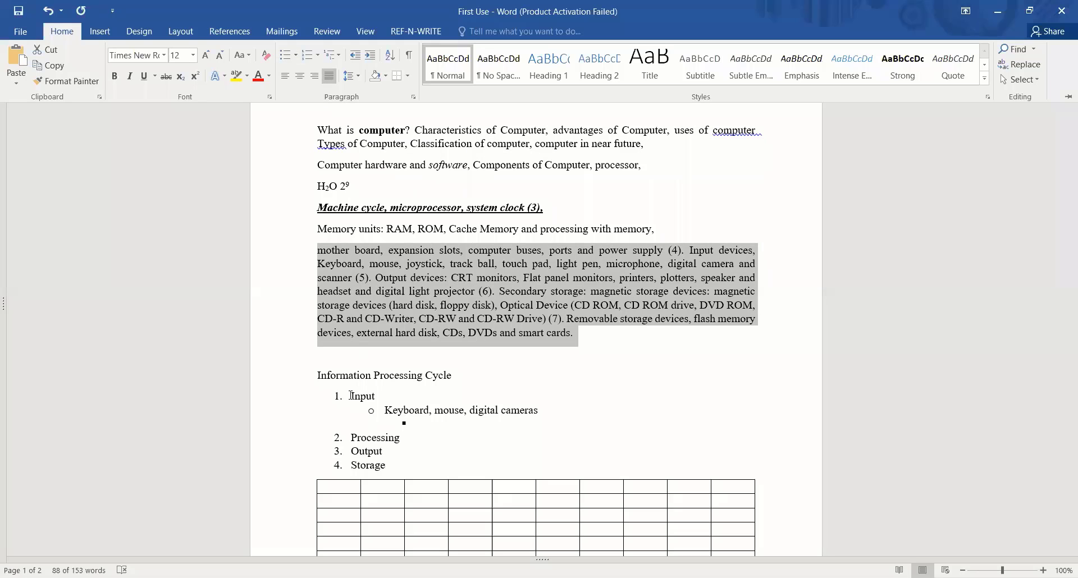
Apply bullets to the whole list from Input to Storage, and switch it to multi-level numbering.
drag(351, 396, 384, 465)
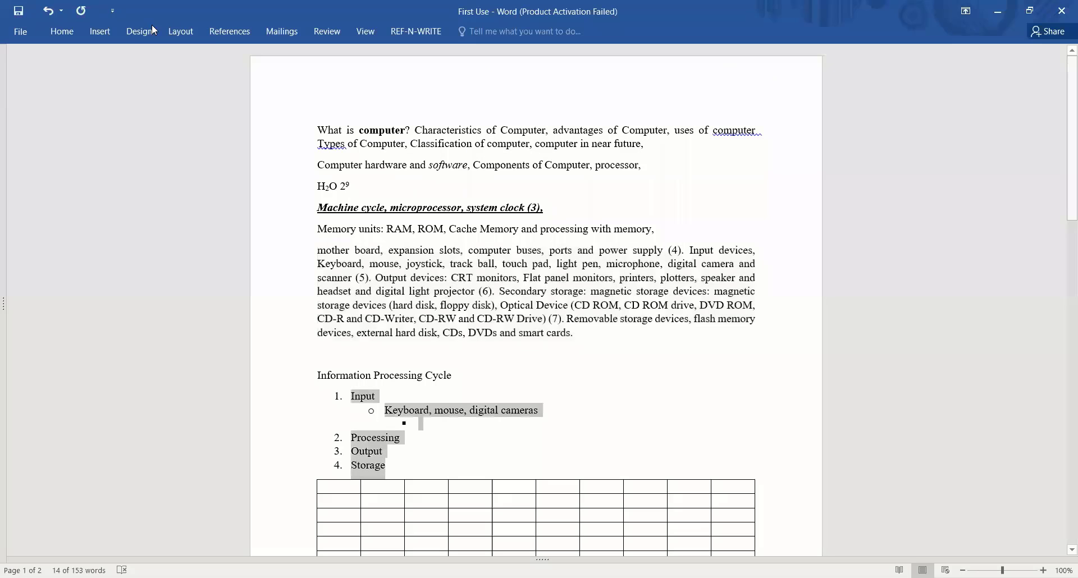
click(66, 36)
click(66, 36)
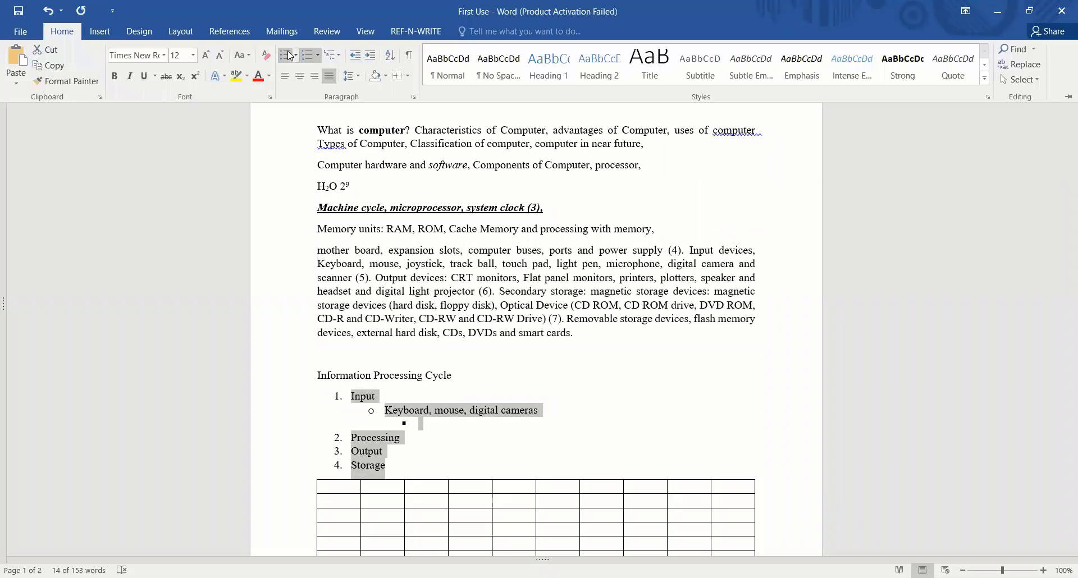
click(285, 55)
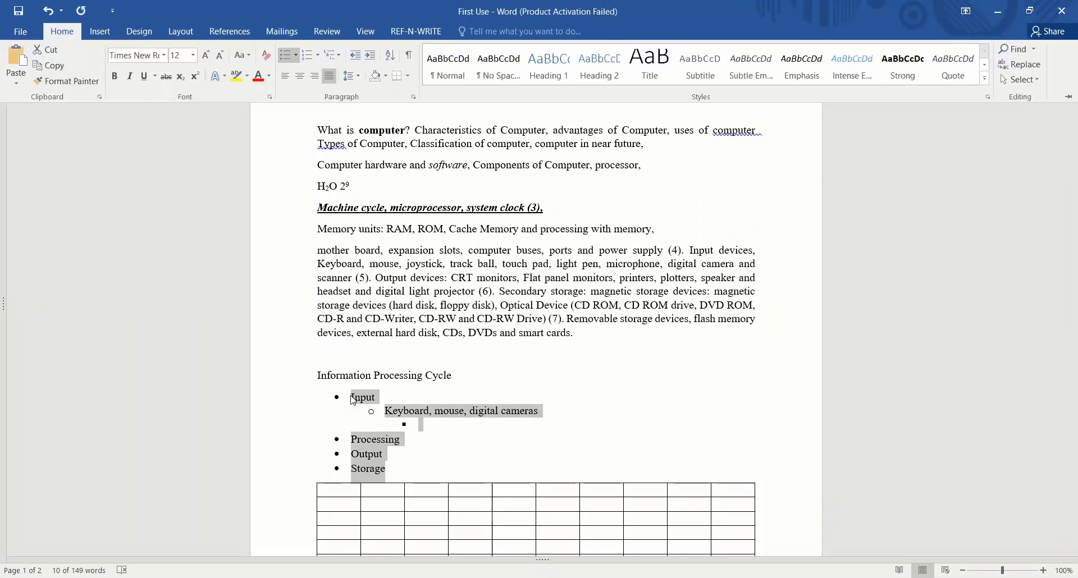
click(304, 56)
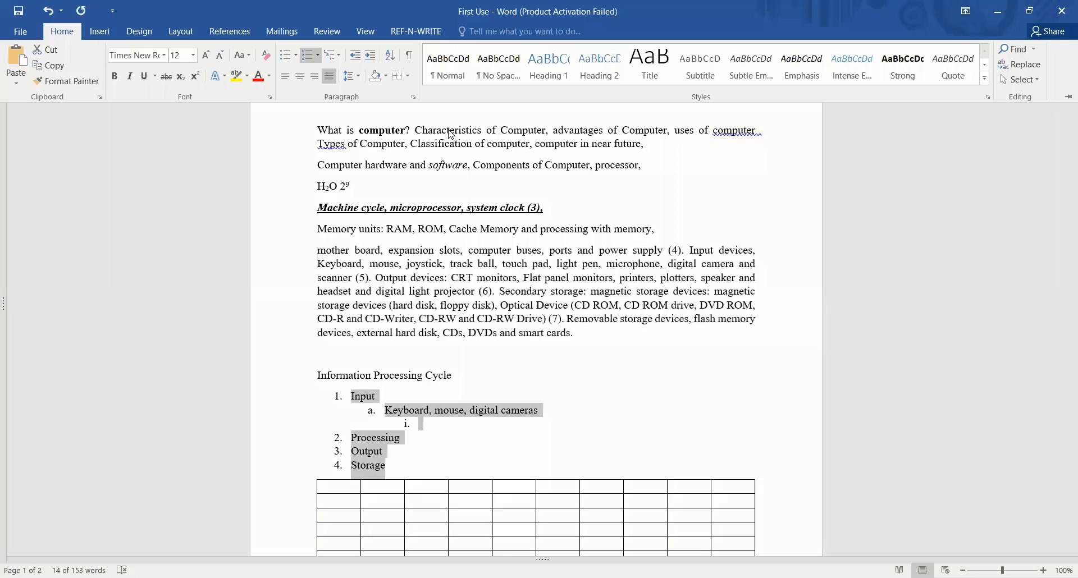
click(93, 33)
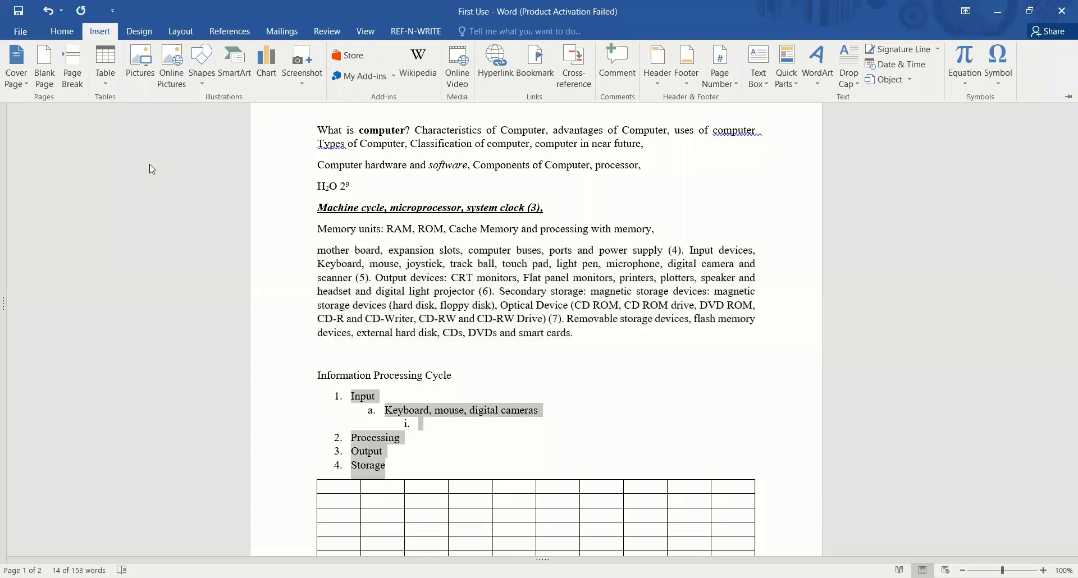
click(106, 81)
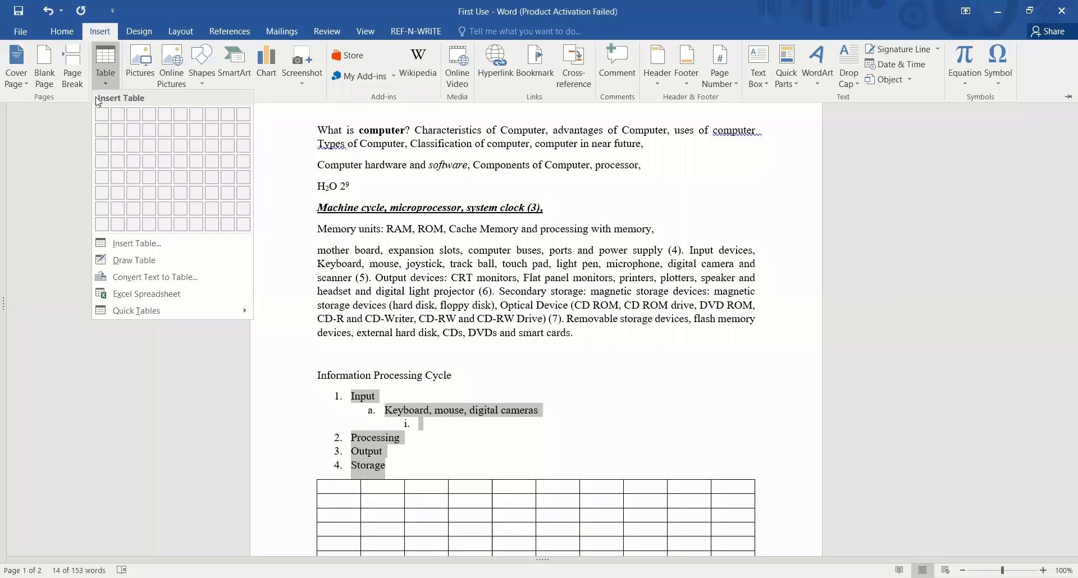
click(103, 60)
click(103, 60)
click(403, 466)
click(403, 463)
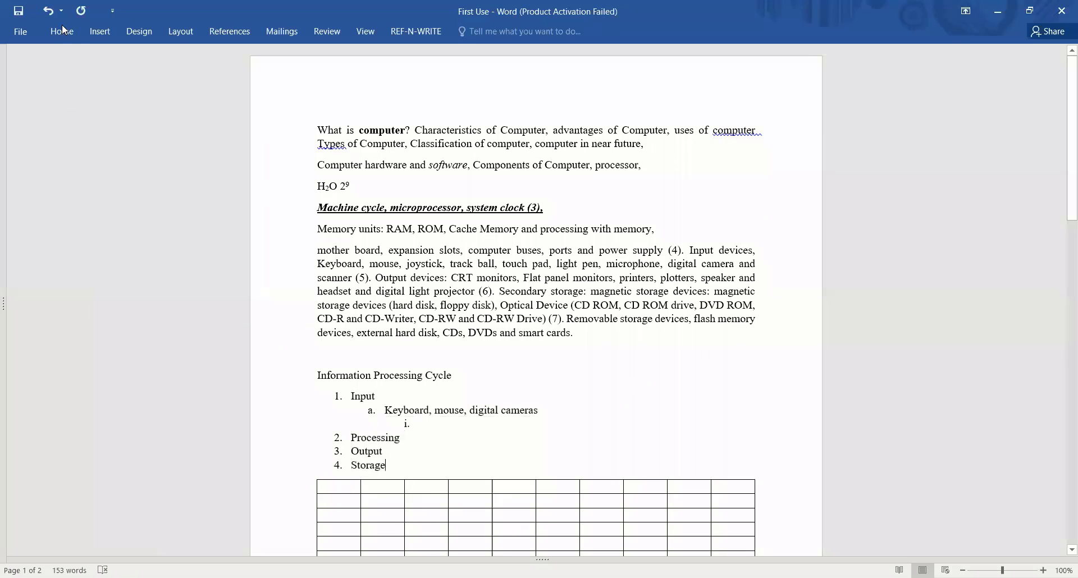
Add two blank lines directly below the H₂O 2⁹ line.
click(439, 183)
key(Return)
key(Return)
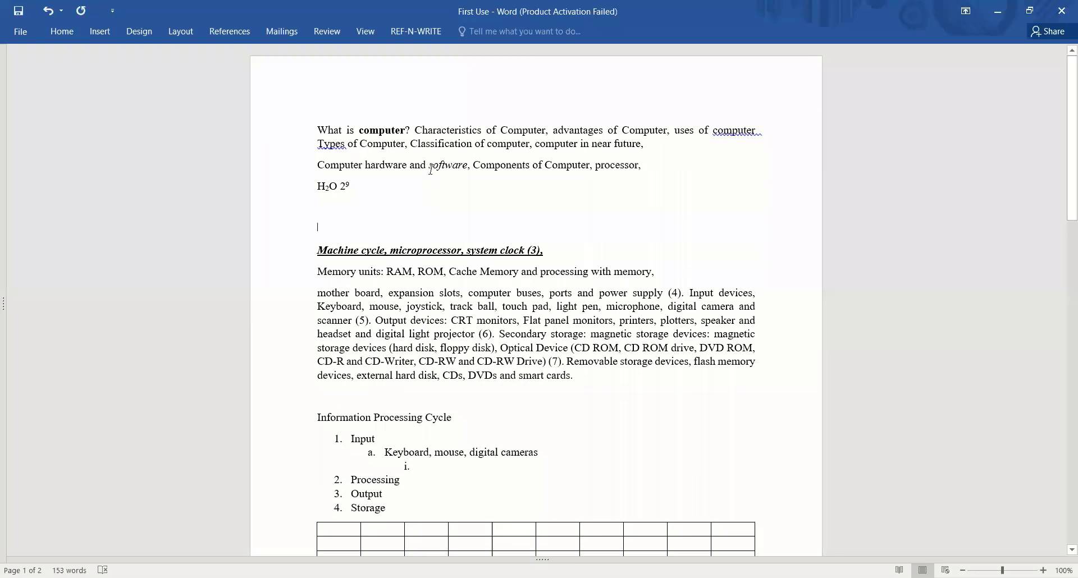
click(109, 32)
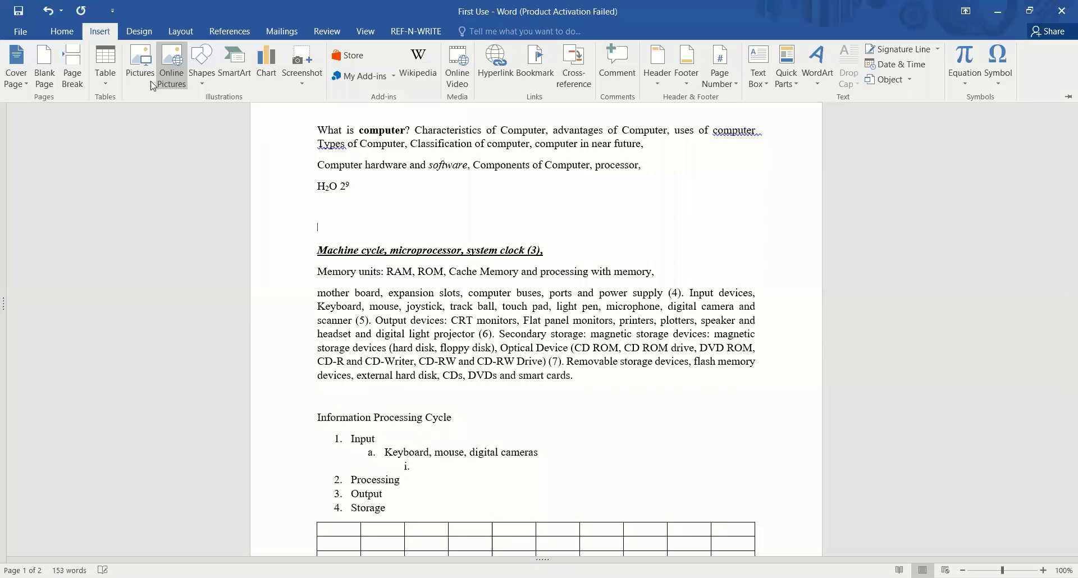
click(108, 84)
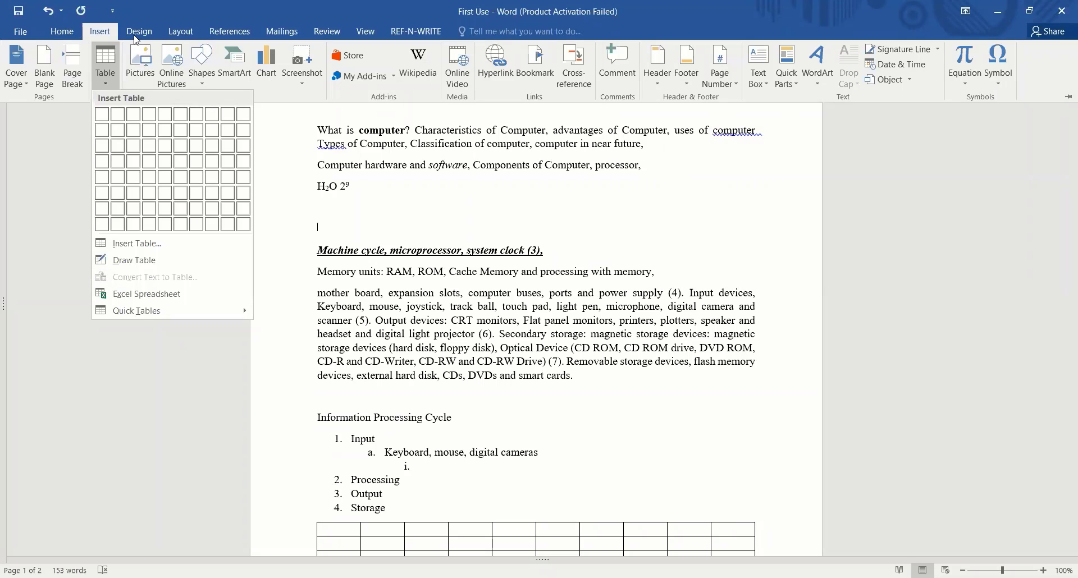
Add a custom diagonal text watermark reading "URDU 2" to the document.
scroll(433, 166, down, 1)
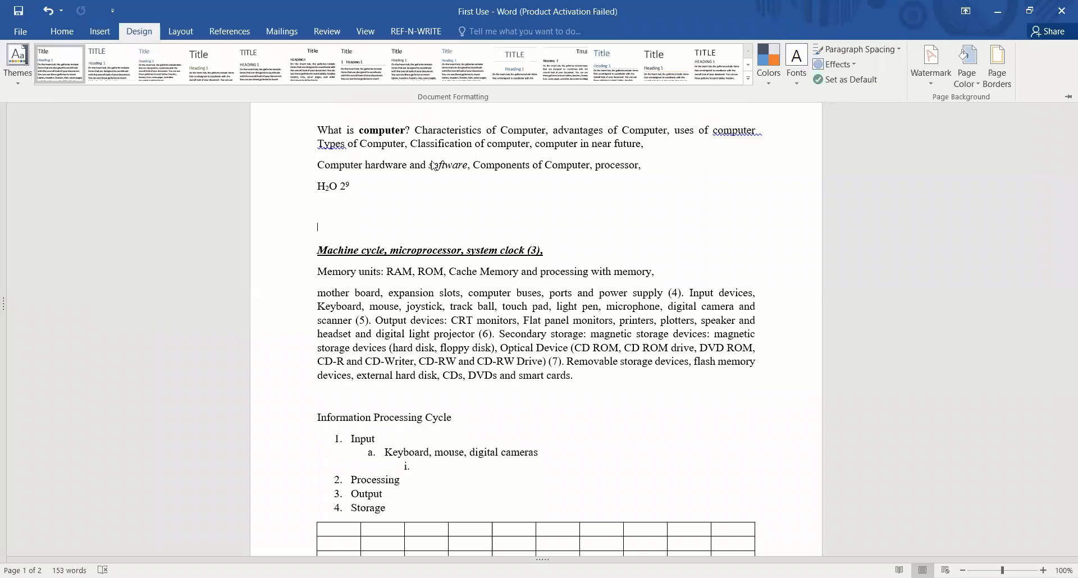
click(925, 91)
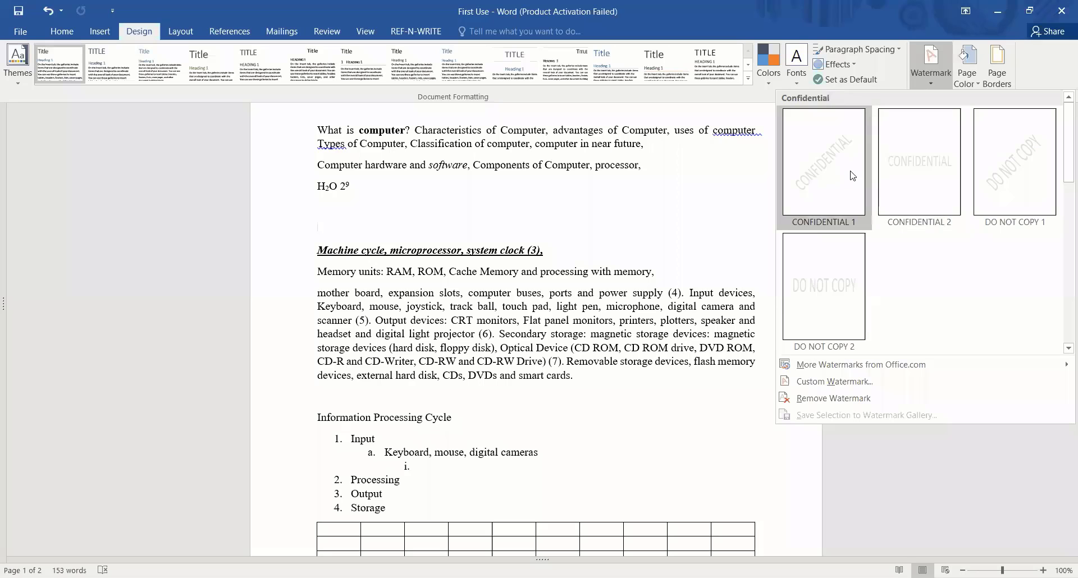
click(842, 376)
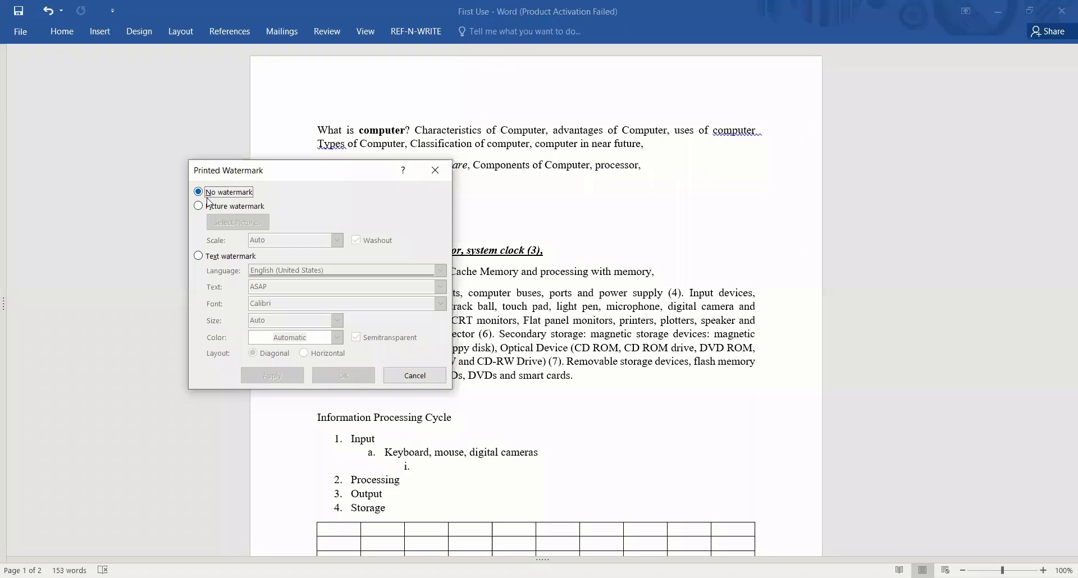
click(199, 256)
drag(292, 287, 232, 292)
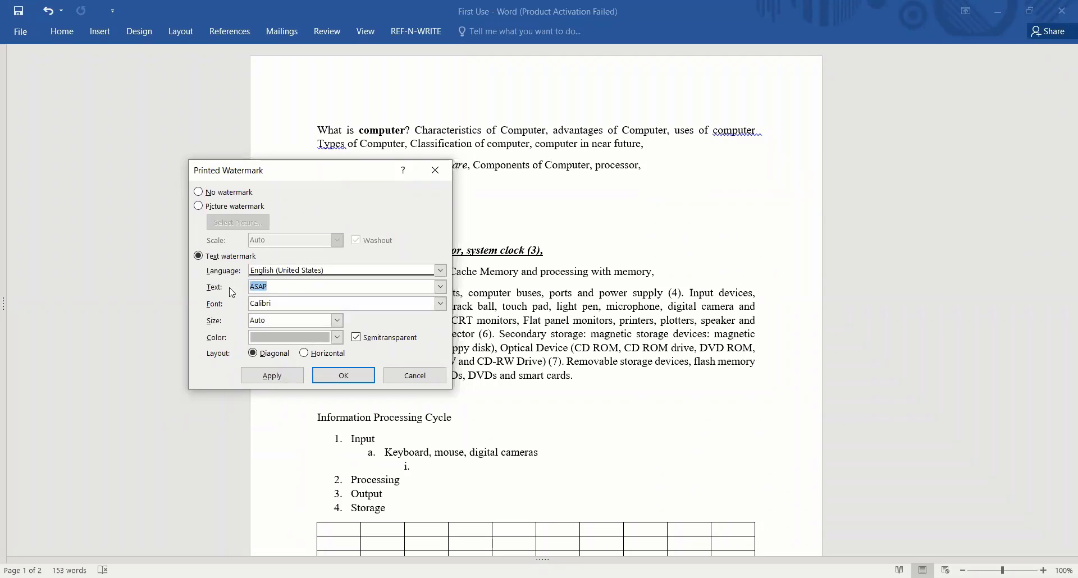
text(UR)
text(D)
text(U )
text(2)
click(354, 376)
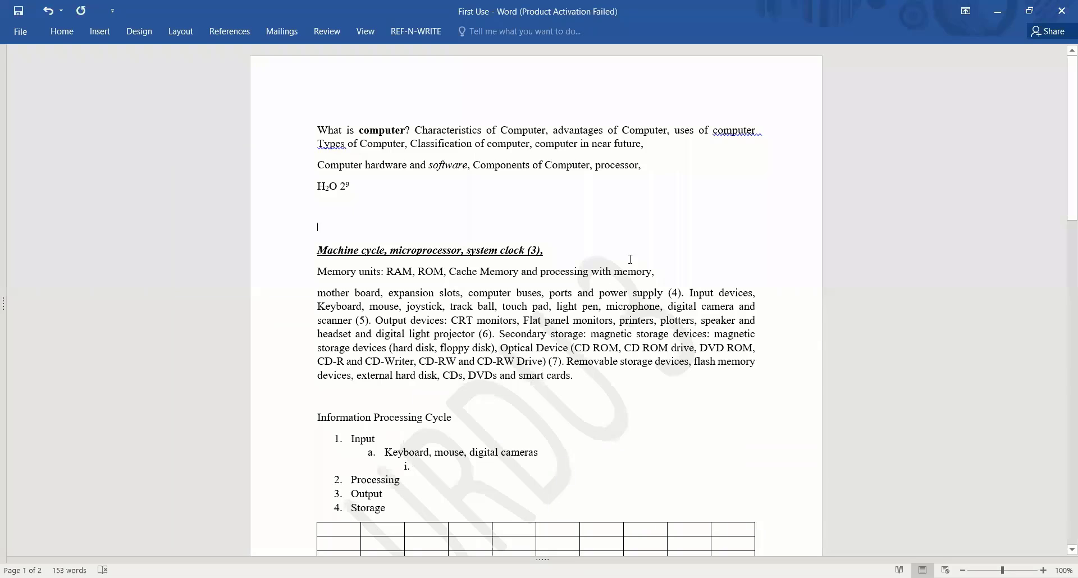
Remove the text watermark from the document.
click(133, 35)
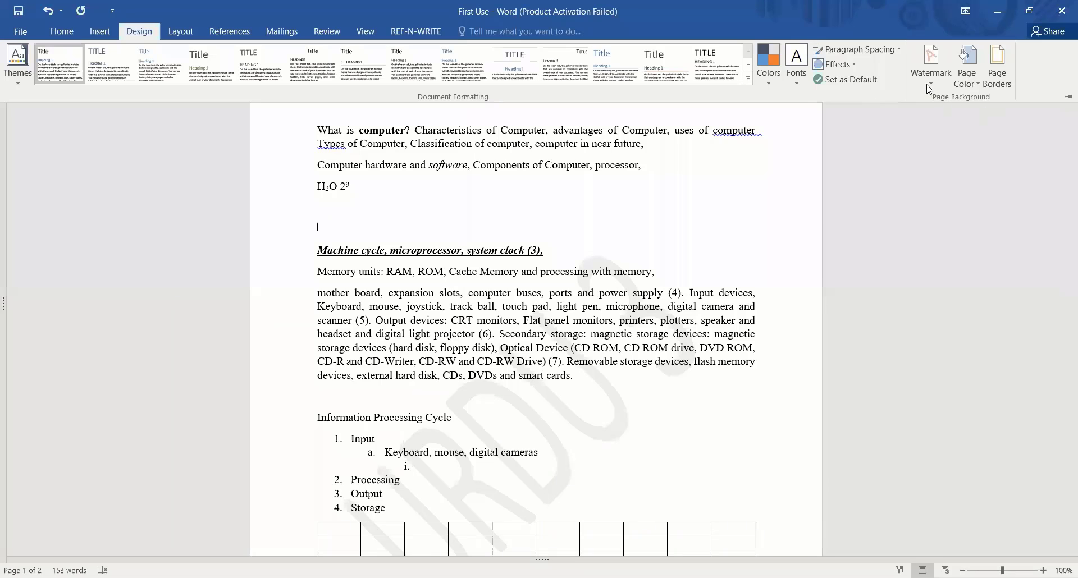
click(929, 87)
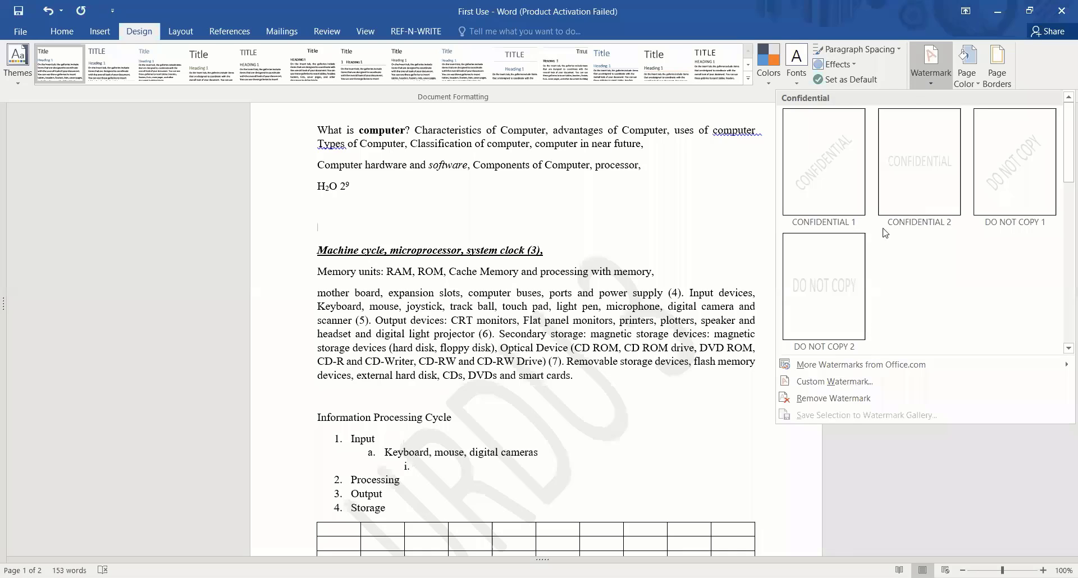
click(831, 399)
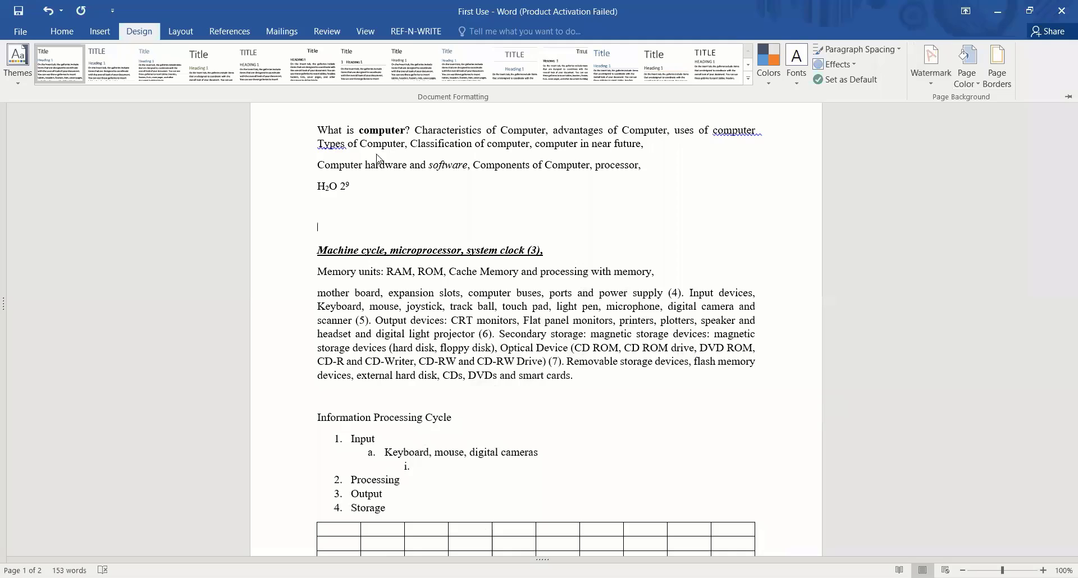
Review the page margin presets and the custom margin settings in Page Setup, closing it without changes.
click(191, 31)
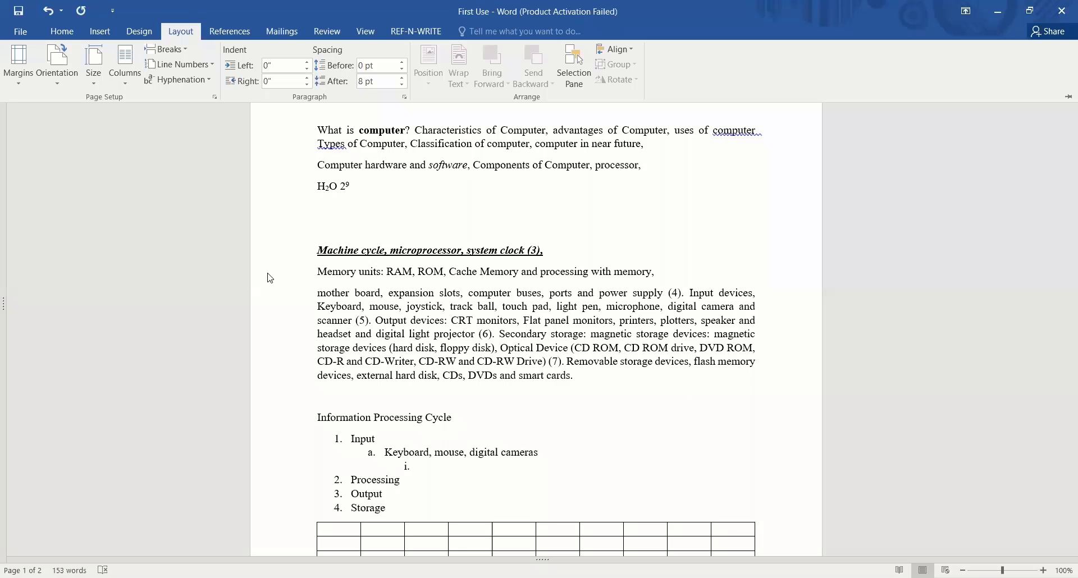
click(20, 87)
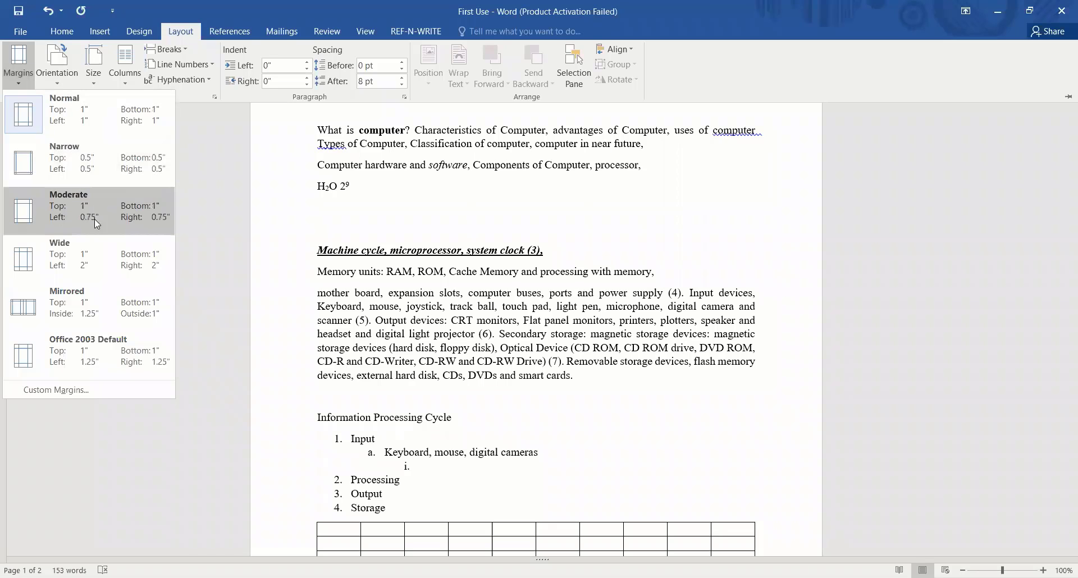
click(75, 391)
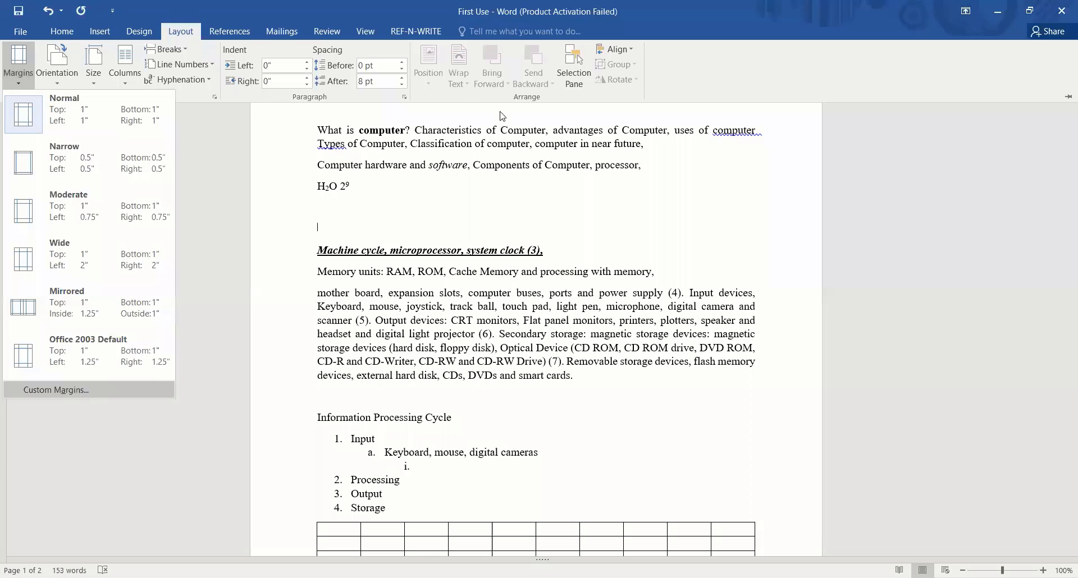
drag(502, 94, 583, 29)
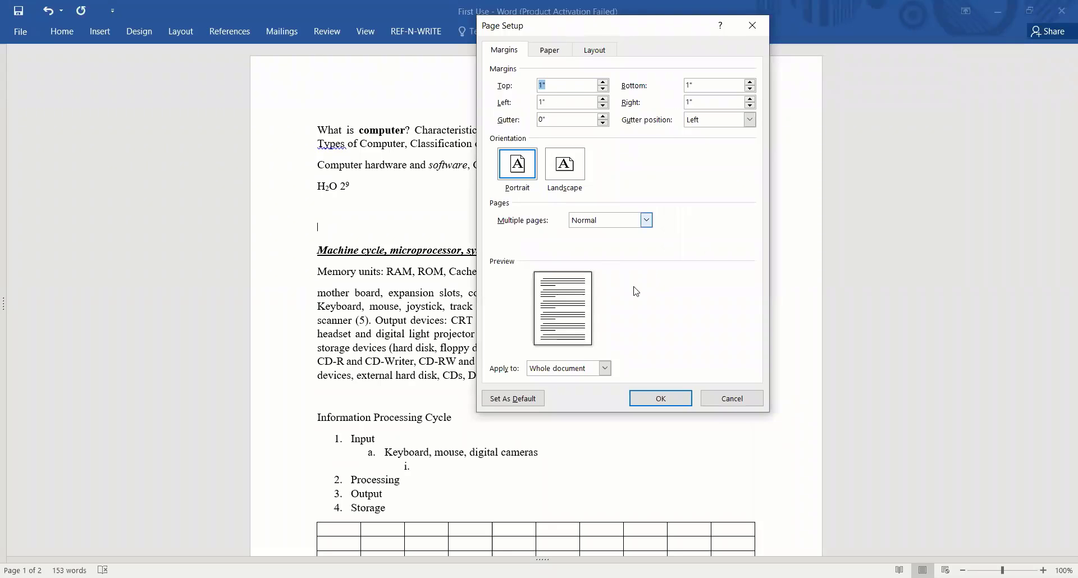
click(732, 399)
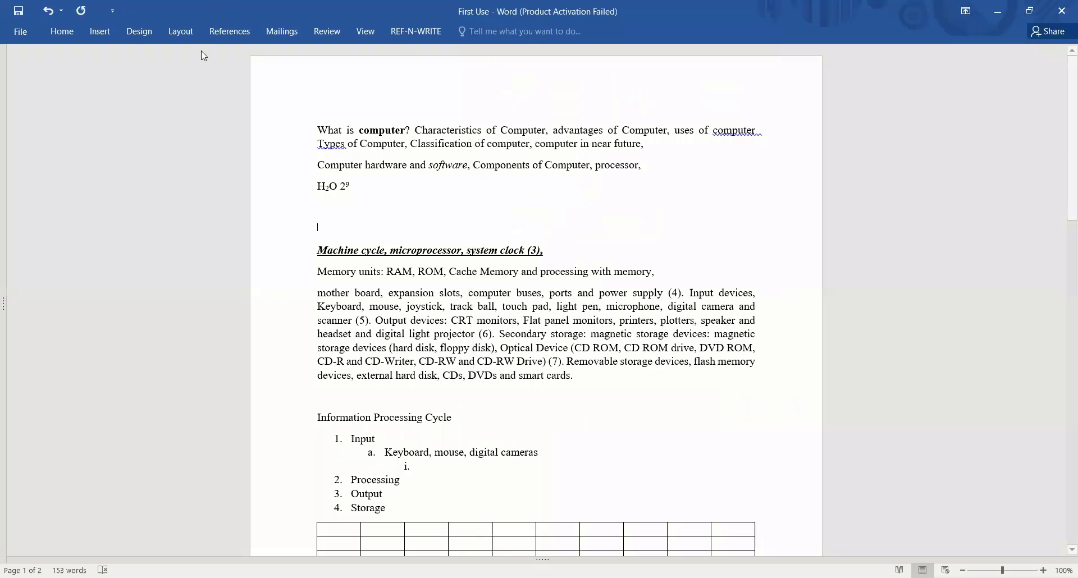
click(176, 34)
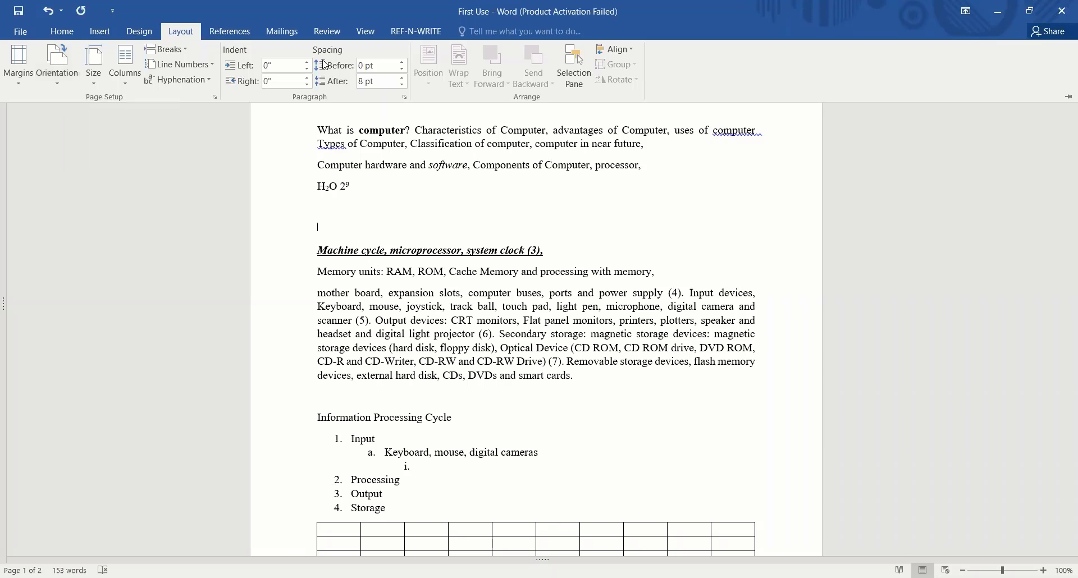
key(ctrl+F1)
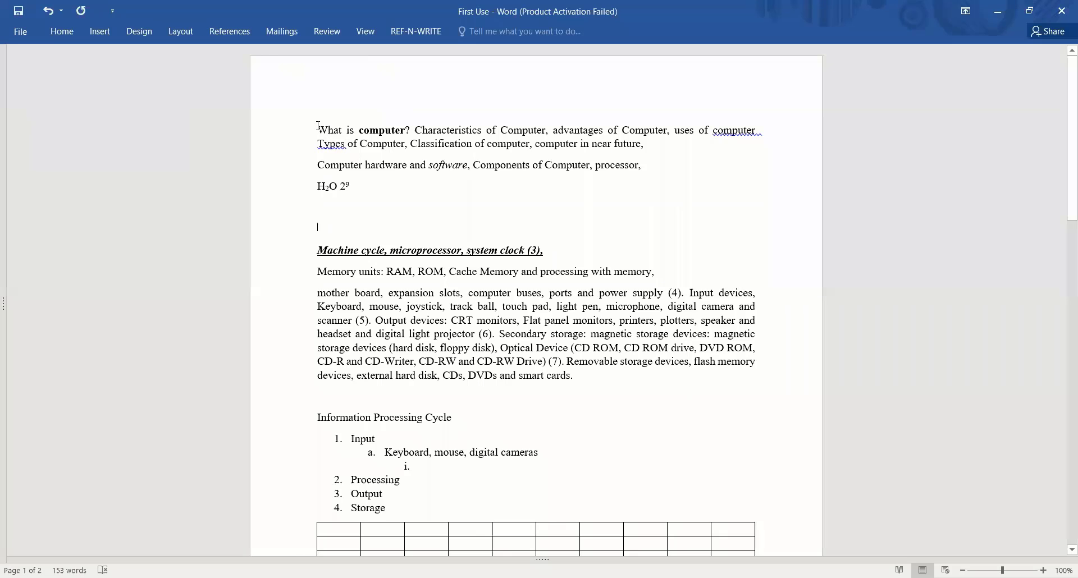
click(60, 33)
click(319, 134)
click(64, 33)
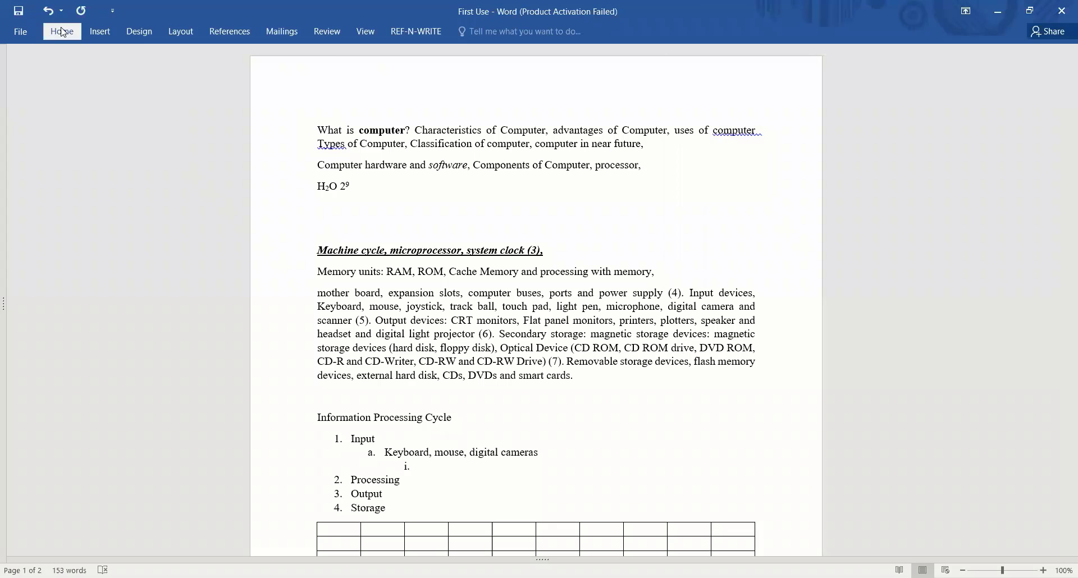
click(76, 32)
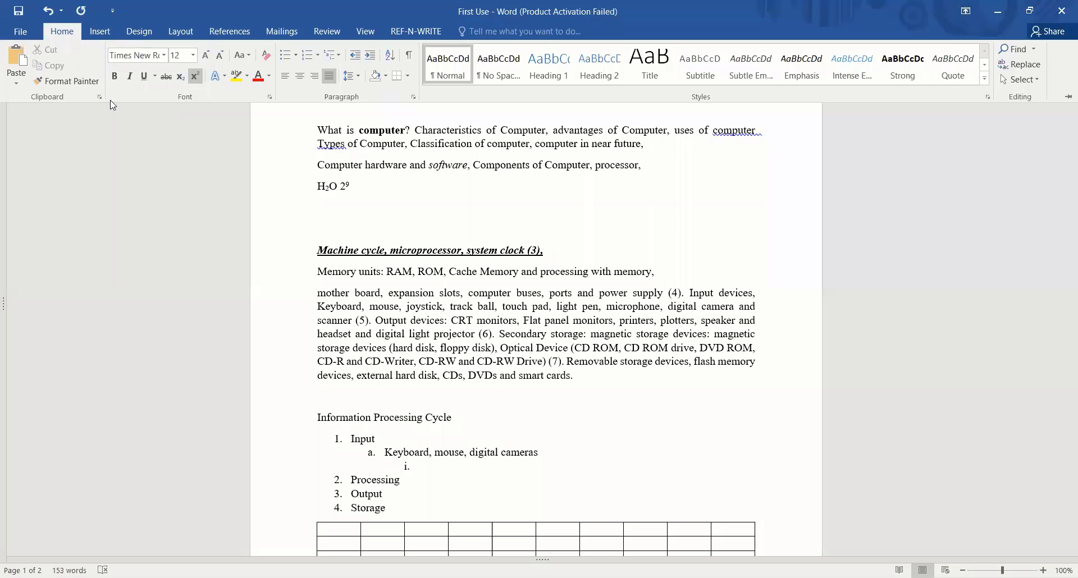
Review the page orientation options and the list of available paper sizes without choosing any.
click(180, 32)
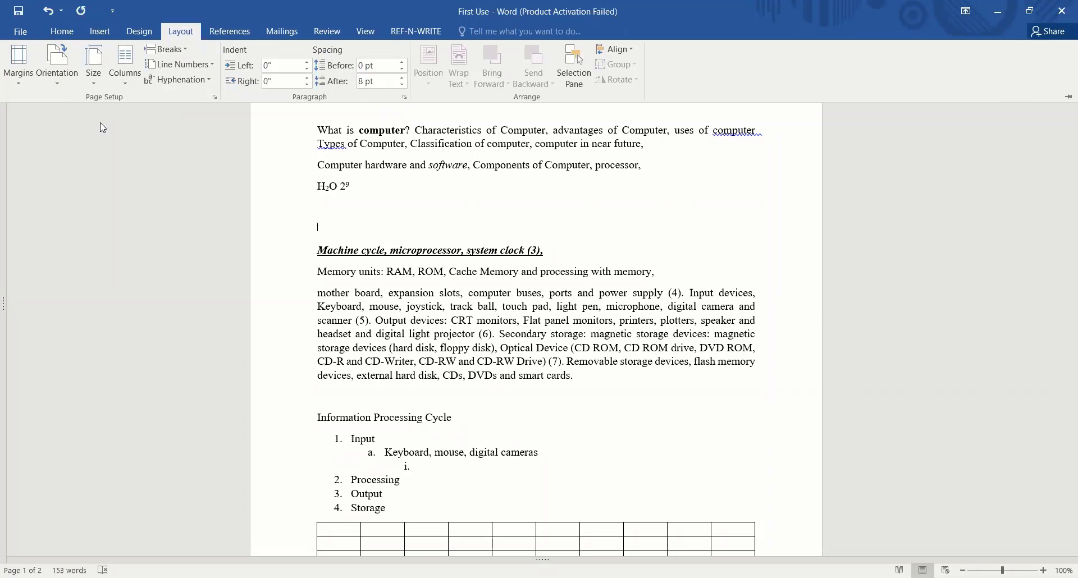
click(58, 89)
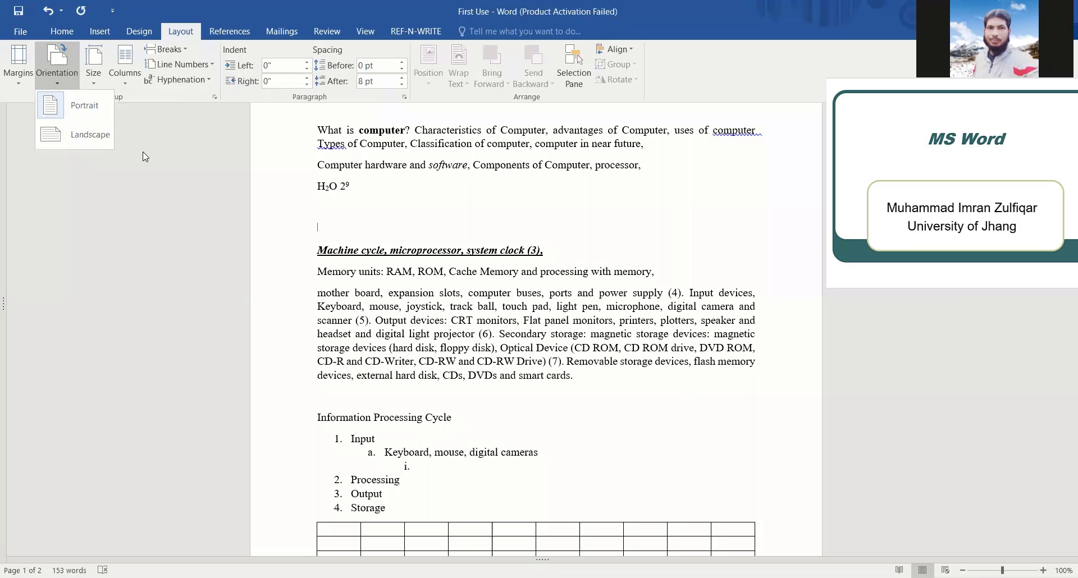
click(99, 85)
click(94, 81)
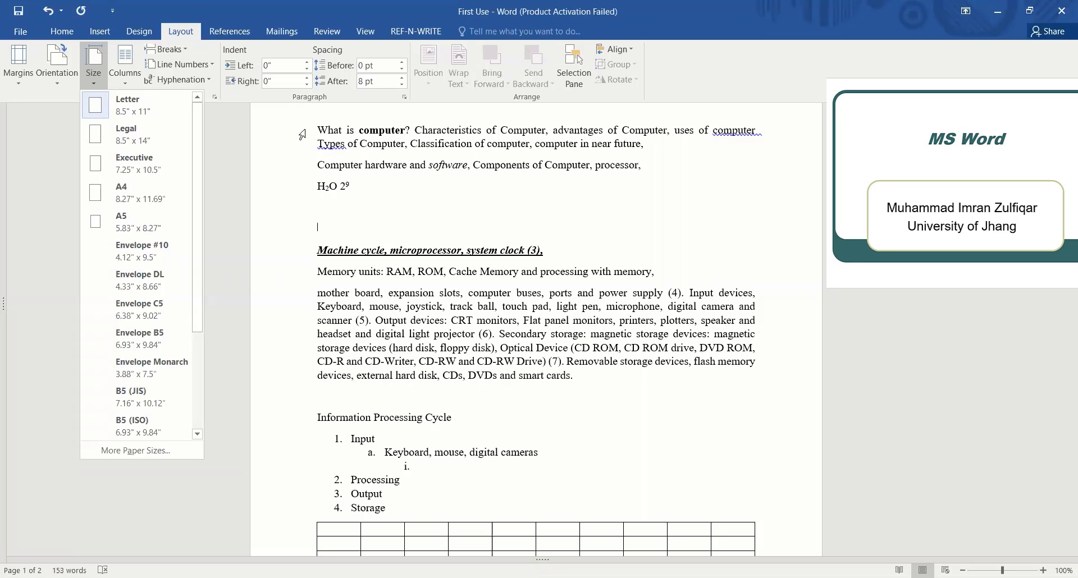
click(364, 144)
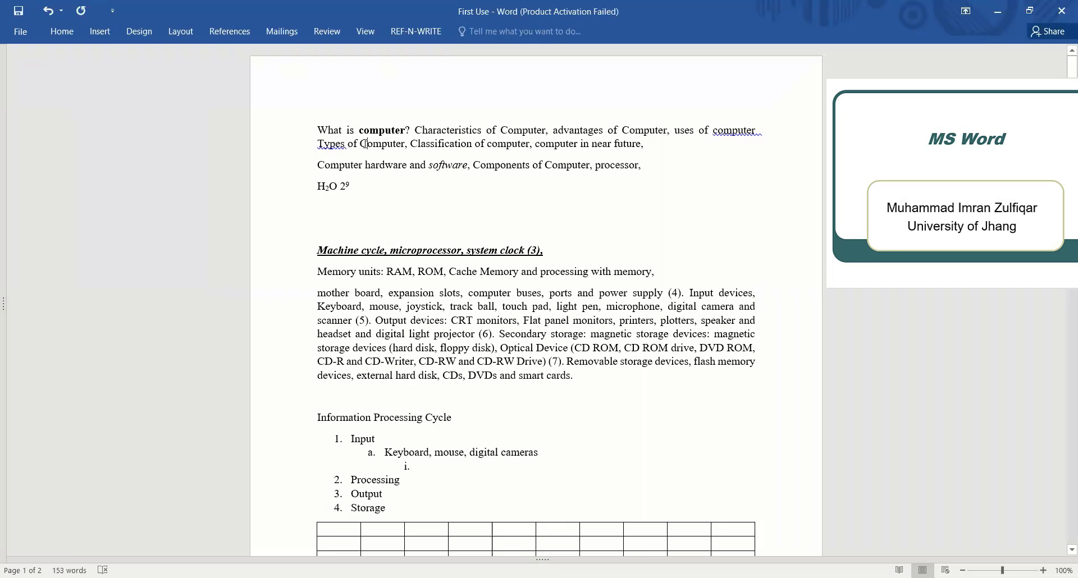
Select the whole document and lay it out in two columns.
click(410, 214)
key(ctrl+a)
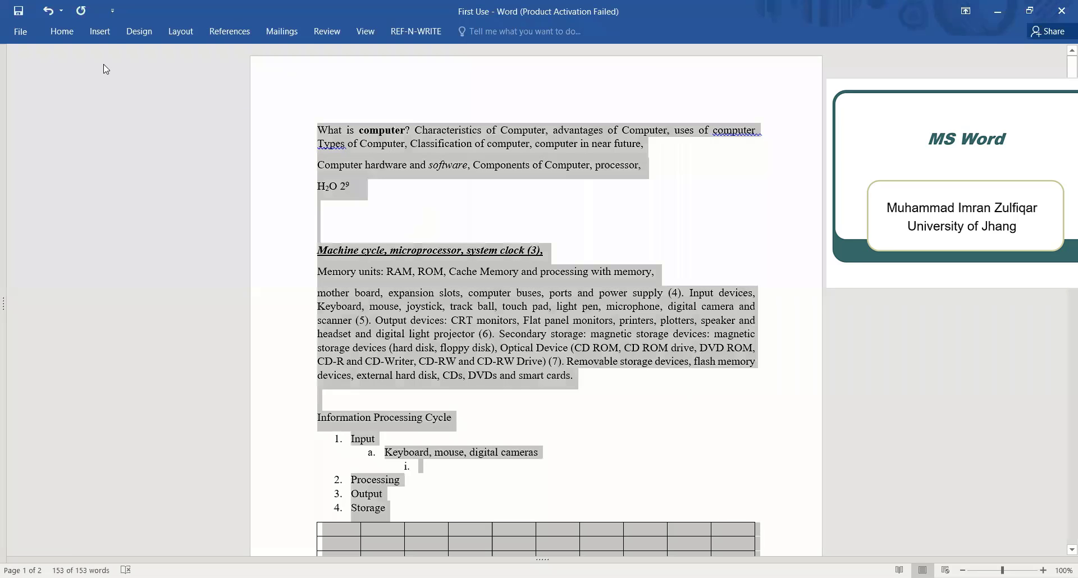
click(99, 32)
click(180, 32)
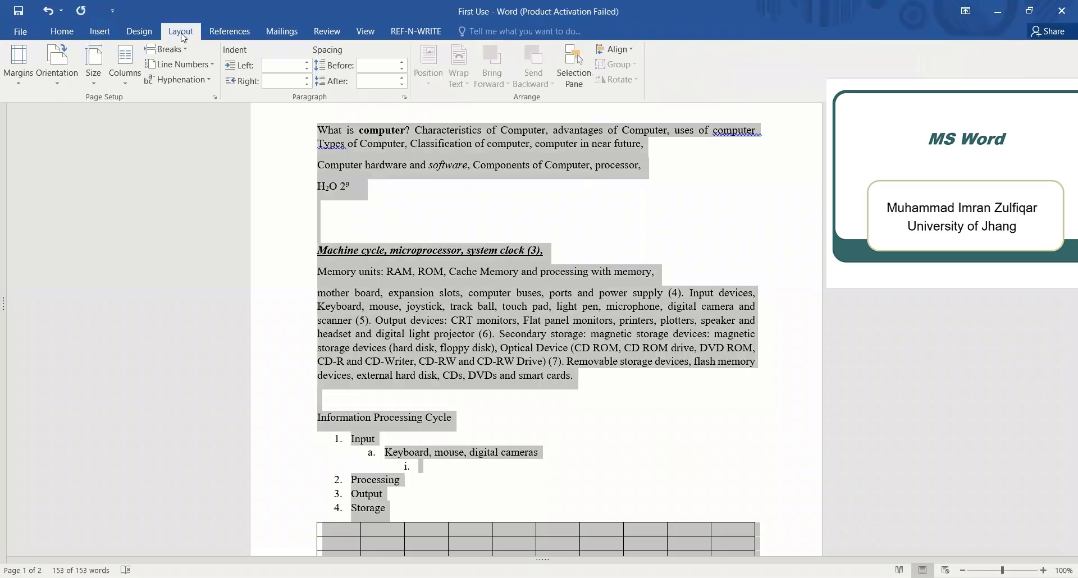
click(134, 82)
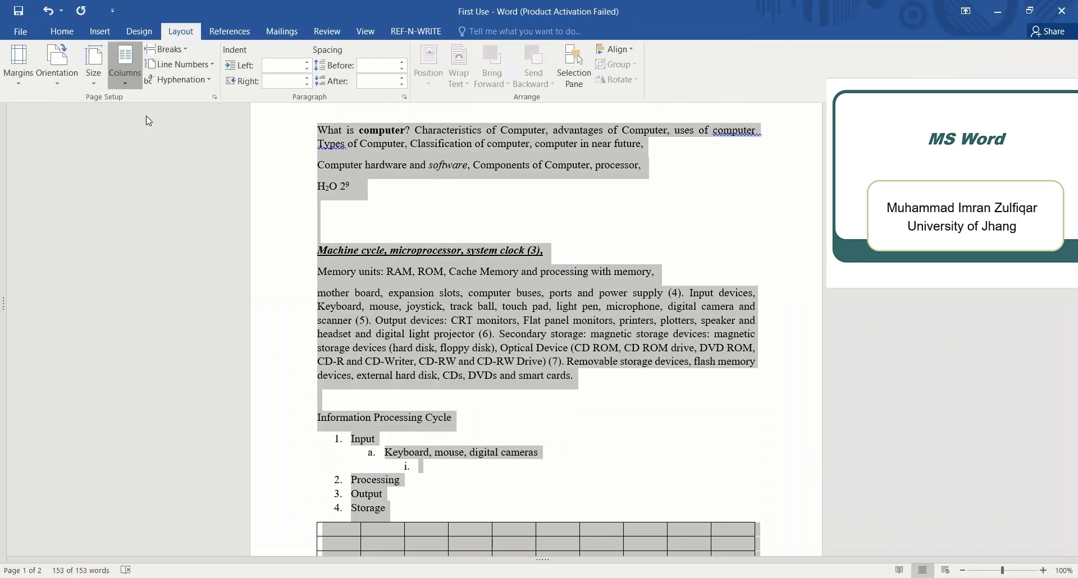
click(139, 134)
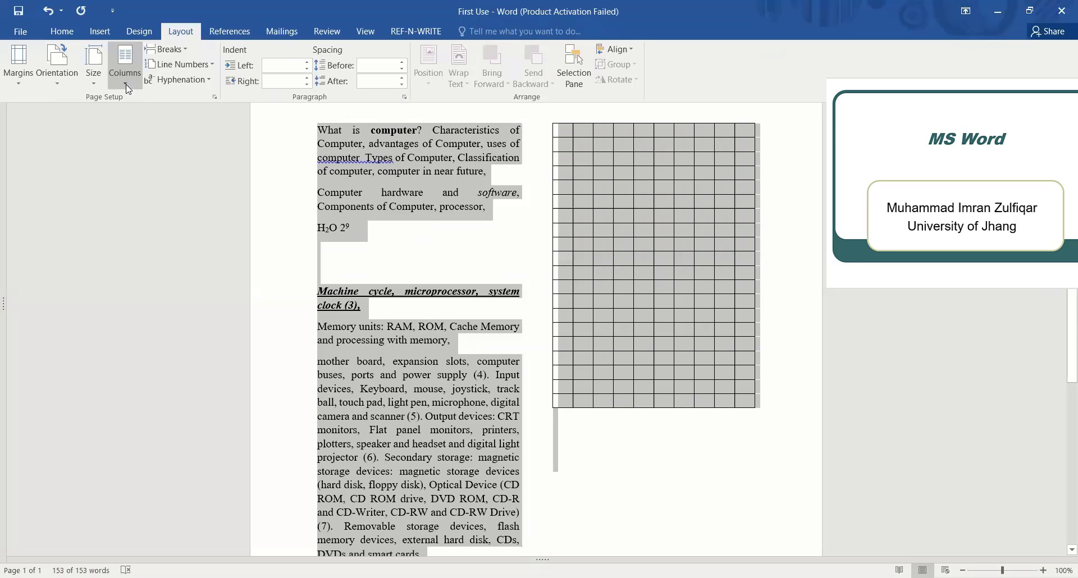
Return the whole document to a single-column layout.
key(alt+p)
key(j)
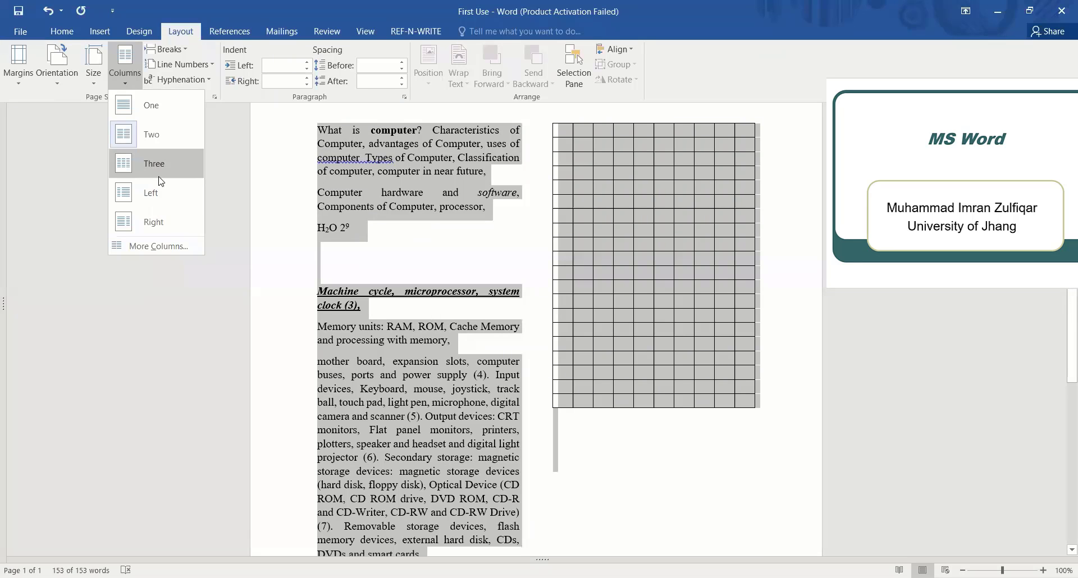
click(158, 111)
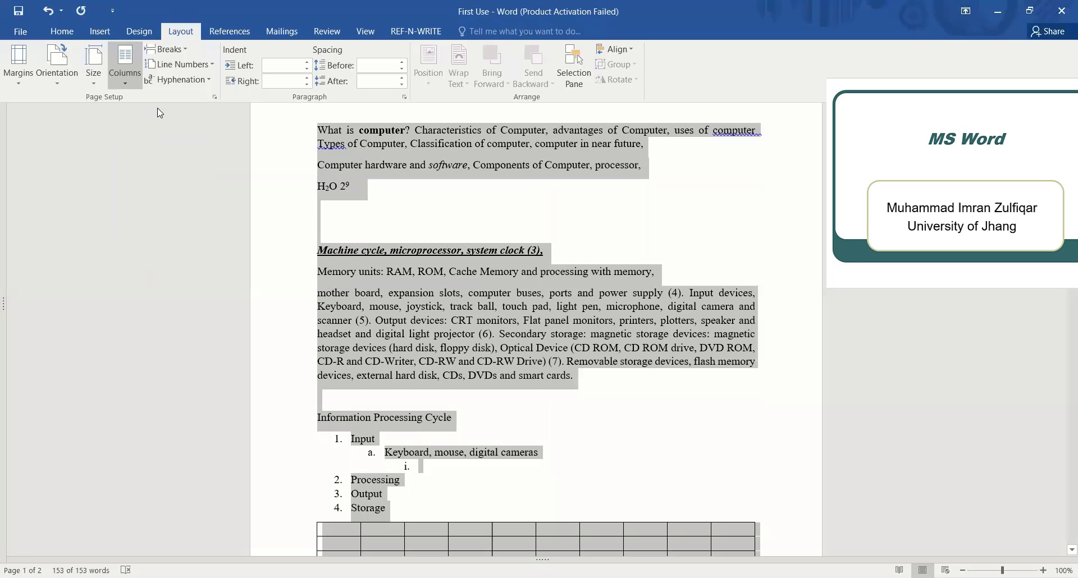